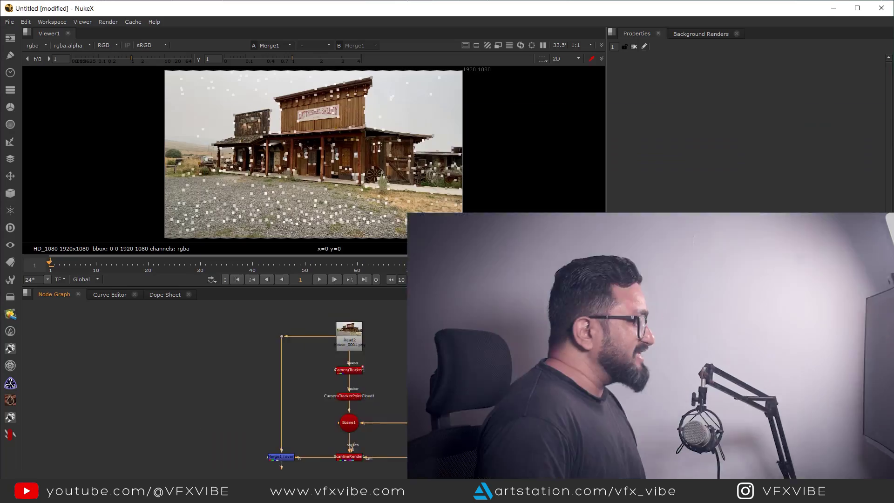
# Step: Scrub through the shot to review the tracking, then return to frame 1
pyautogui.moveTo(449, 381); pyautogui.dragTo(420, 357, button='middle')
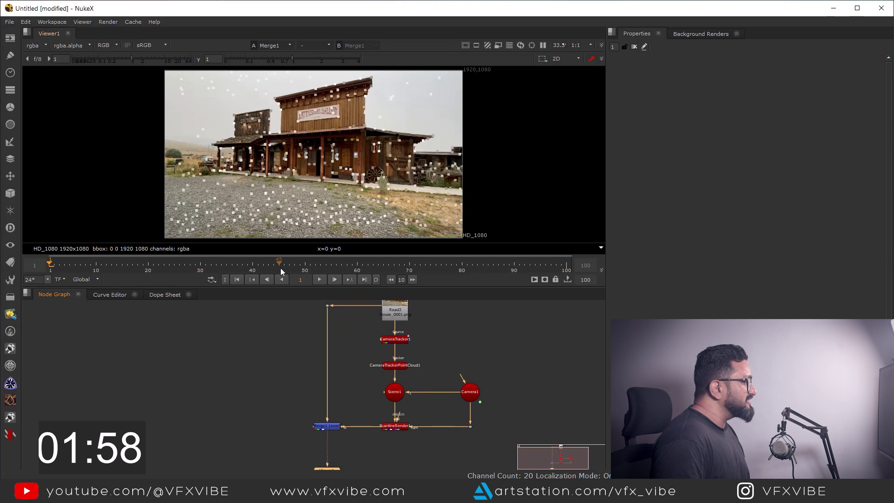
pyautogui.moveTo(280, 269); pyautogui.dragTo(415, 270)
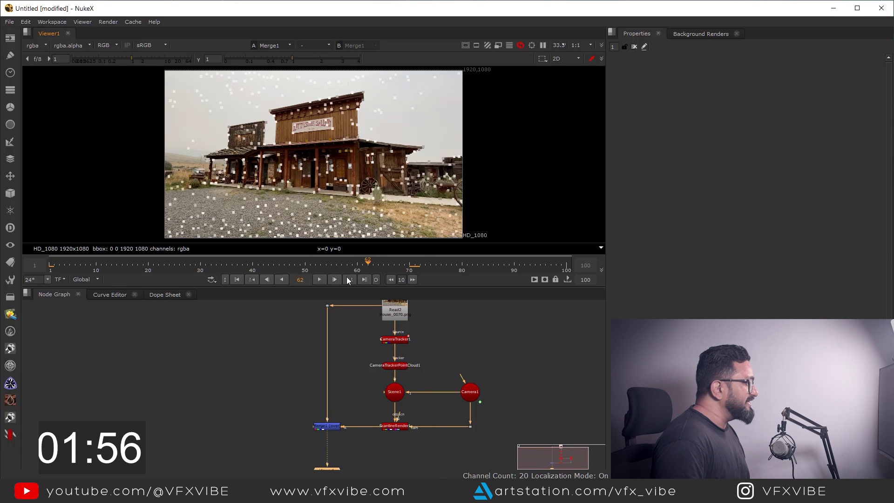
pyautogui.click(237, 280)
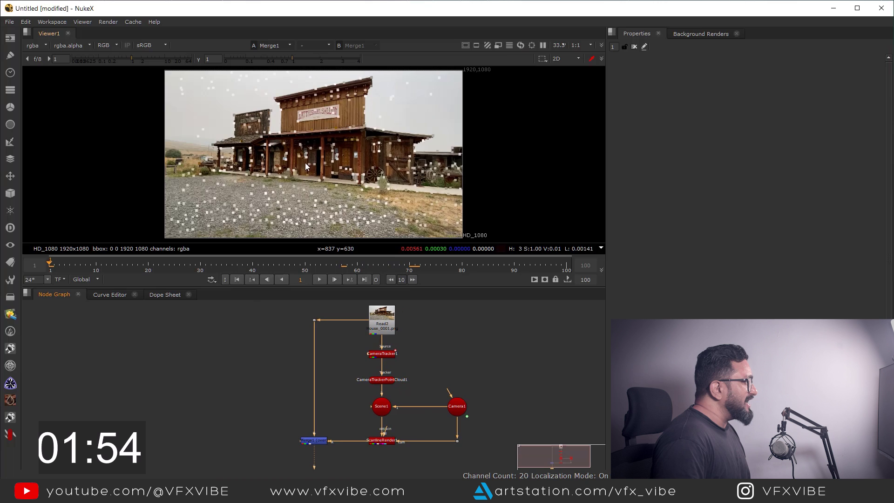
# Step: Zoom into the viewer and show CameraTracker1's properties with its tracked points
pyautogui.scroll(3, 306, 166)
pyautogui.scroll(2, 325, 133)
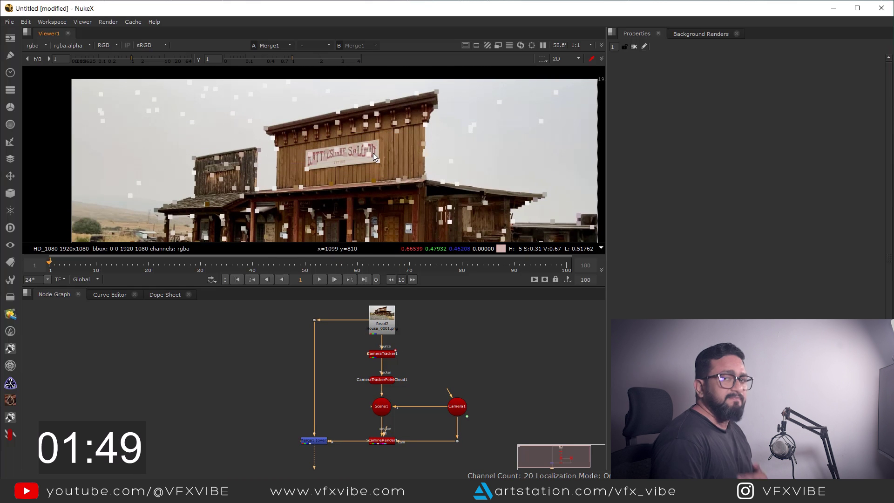
pyautogui.press('Tab')
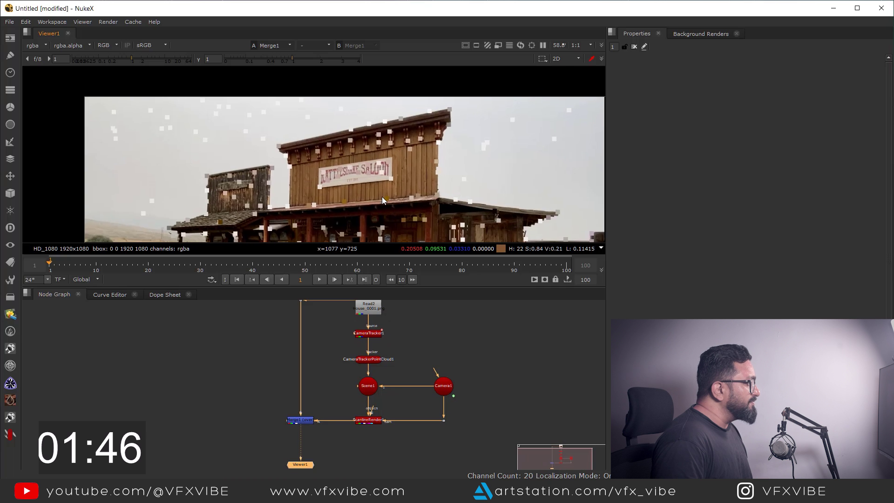
pyautogui.keyDown('ctrl'); pyautogui.moveTo(381, 183); pyautogui.dragTo(364, 123); pyautogui.keyUp('ctrl')
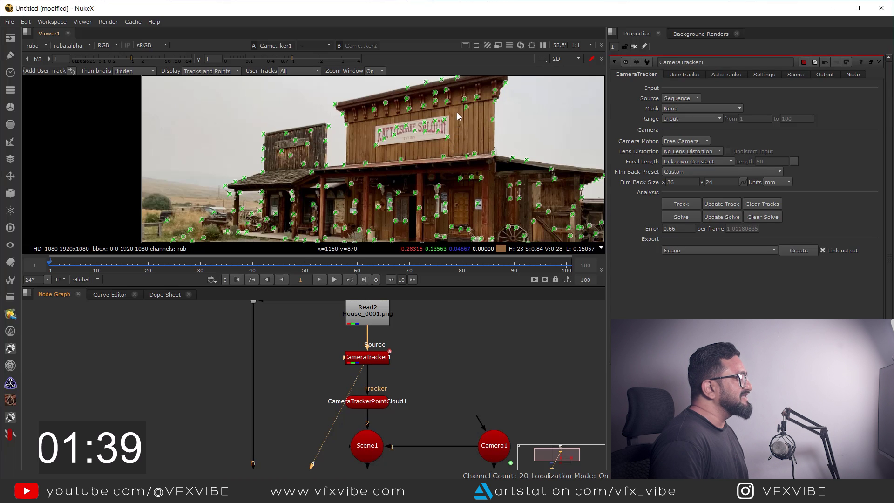
# Step: Check the viewer's track options menu, then switch the viewer to 3D
pyautogui.rightClick(450, 138)
pyautogui.moveTo(468, 166)
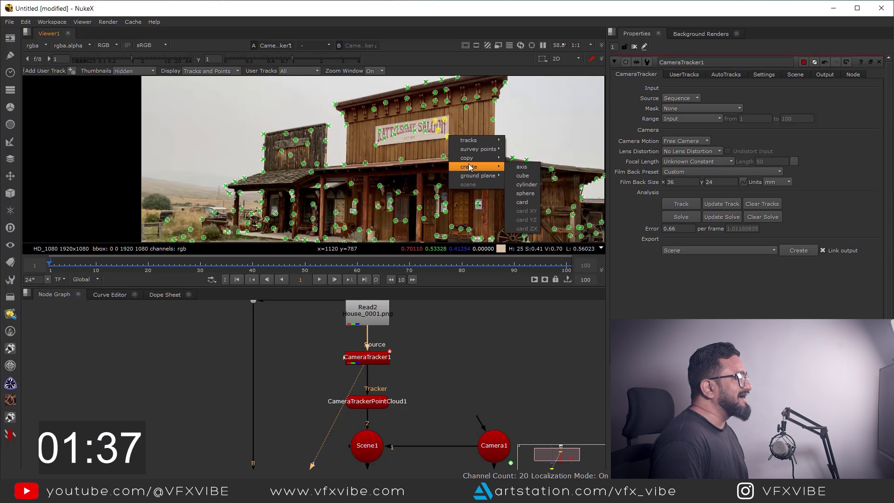
pyautogui.press('Escape')
pyautogui.press('Tab')
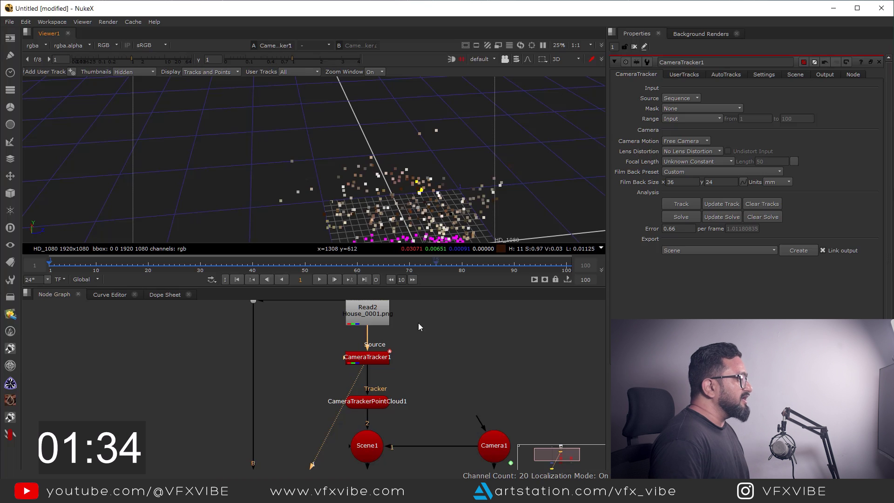
# Step: Display Scene1 in the viewer and orbit around the tracked point cloud
pyautogui.moveTo(391, 423); pyautogui.dragTo(384, 356, button='middle')
pyautogui.click(362, 378)
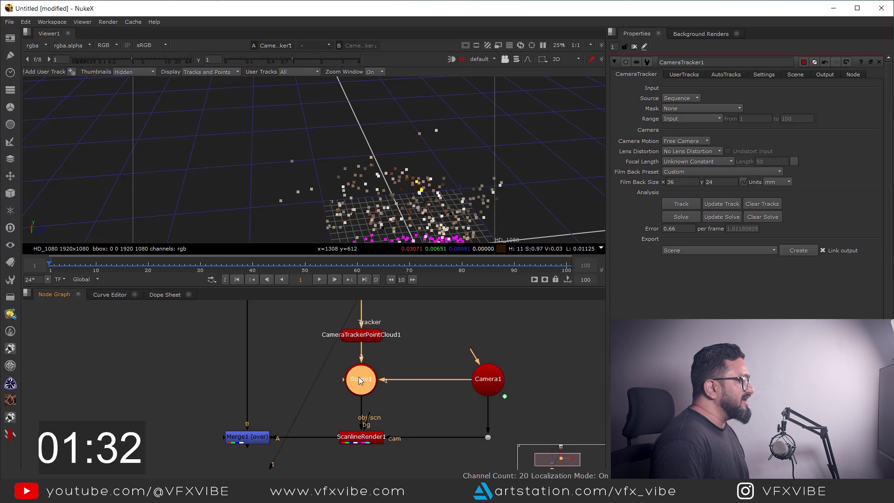
pyautogui.press('1')
pyautogui.keyDown('ctrl'); pyautogui.moveTo(447, 175); pyautogui.dragTo(554, 68); pyautogui.keyUp('ctrl')
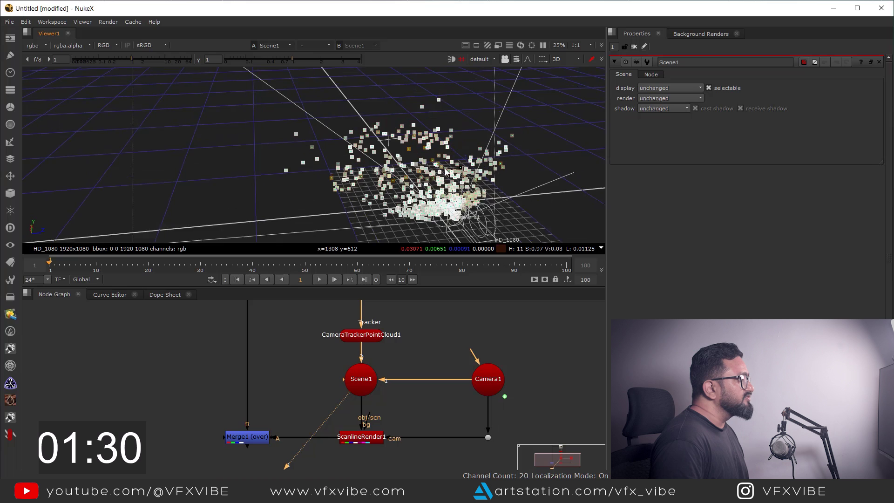
# Step: Switch to Vertex selection and marquee-select the raised cluster of facade points
pyautogui.click(516, 59)
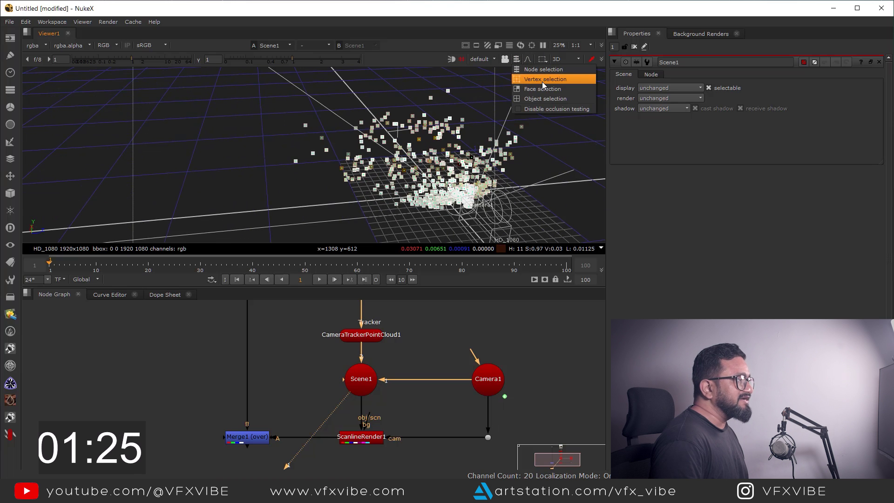
pyautogui.click(542, 79)
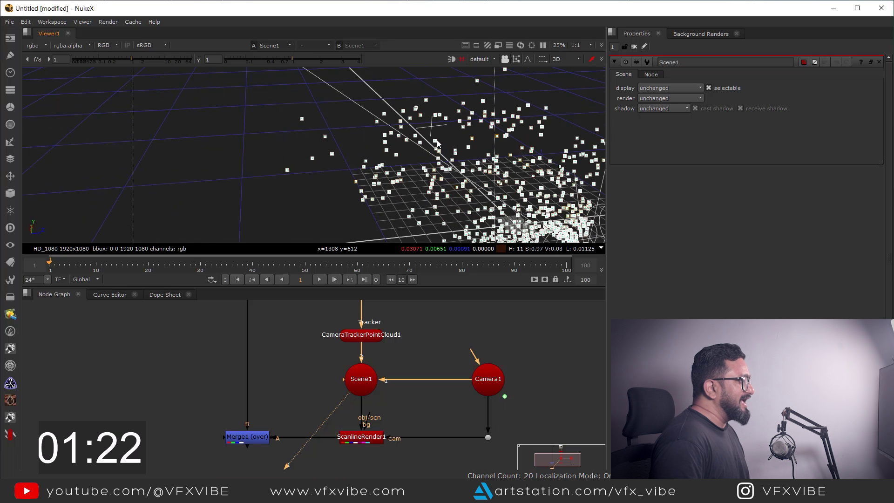
pyautogui.moveTo(489, 140)
pyautogui.keyDown('ctrl'); pyautogui.mouseDown()
pyautogui.moveTo(406, 146)
pyautogui.moveTo(412, 120)
pyautogui.mouseUp(); pyautogui.keyUp('ctrl')
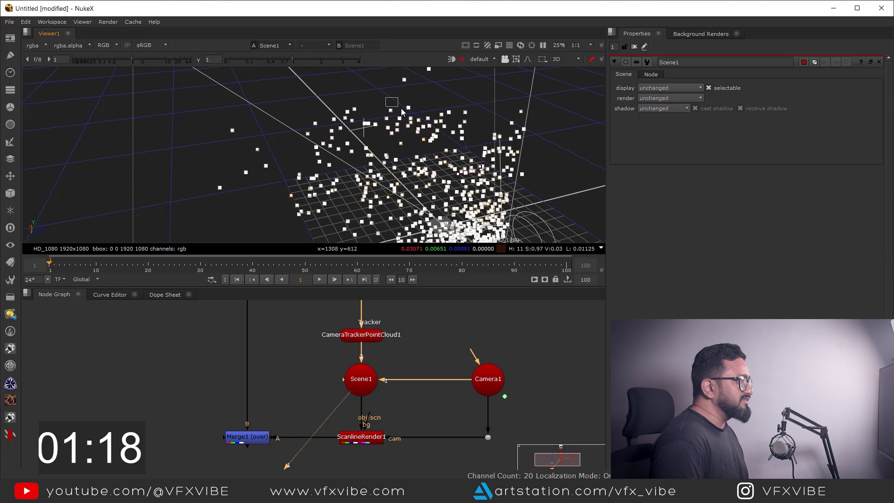
pyautogui.moveTo(401, 111); pyautogui.dragTo(473, 152)
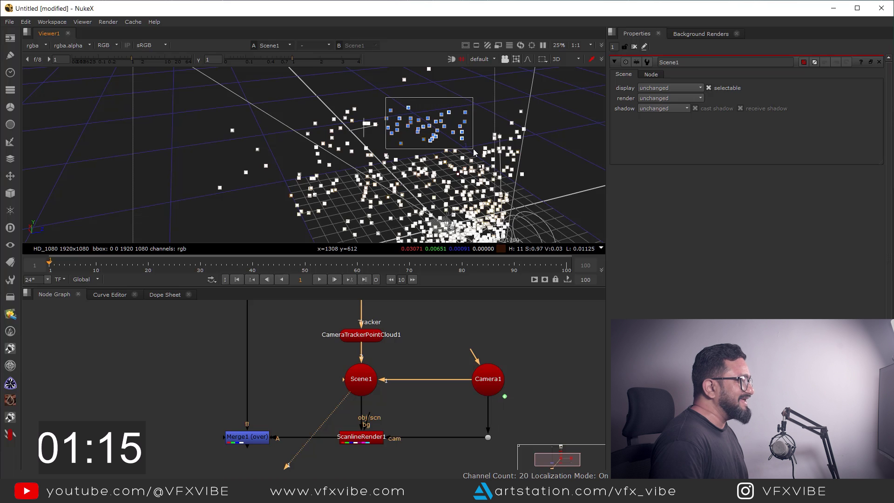
pyautogui.moveTo(519, 348); pyautogui.dragTo(461, 357, button='middle')
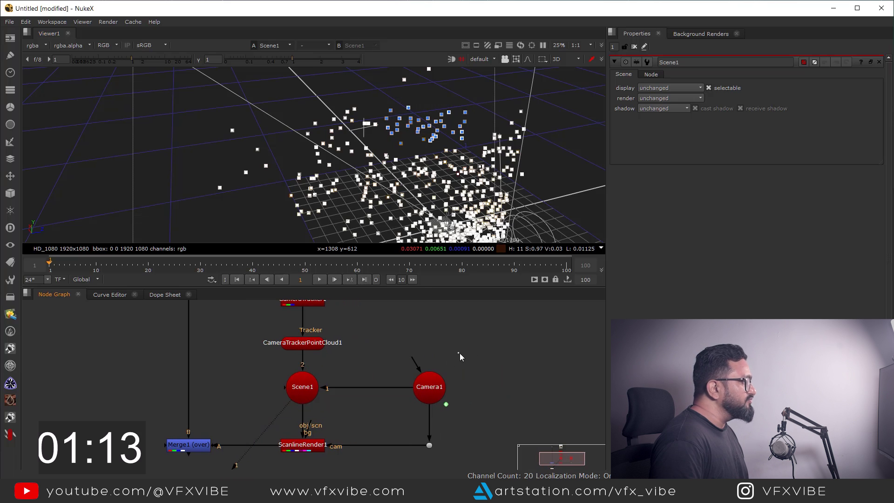
# Step: Add a Modify > GeoSelect node and save the facade point selection into GeoSelect1
pyautogui.click(10, 195)
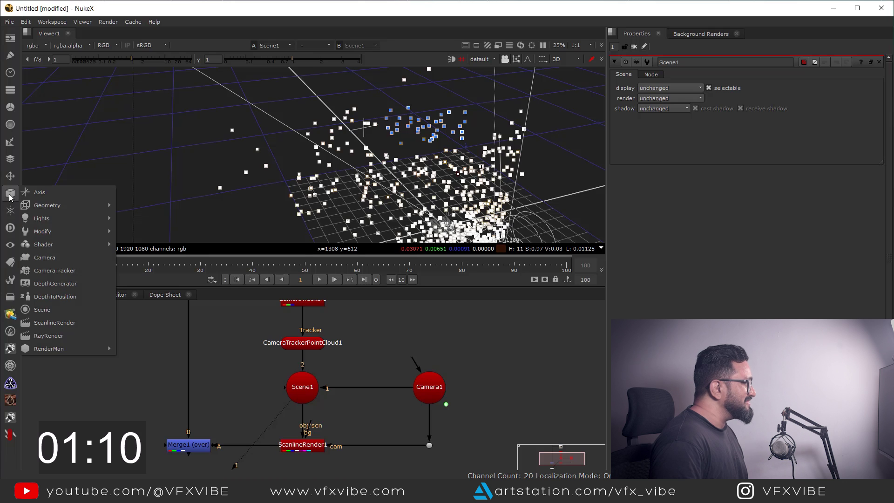
pyautogui.moveTo(43, 231)
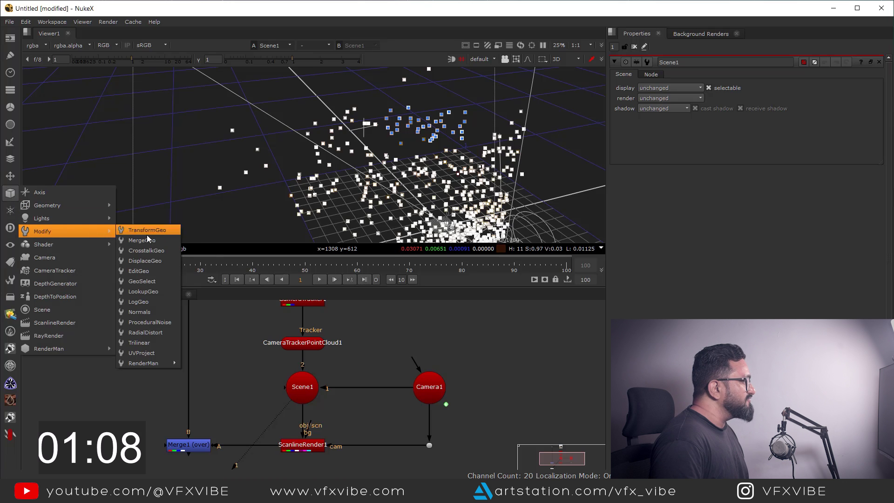
pyautogui.click(152, 284)
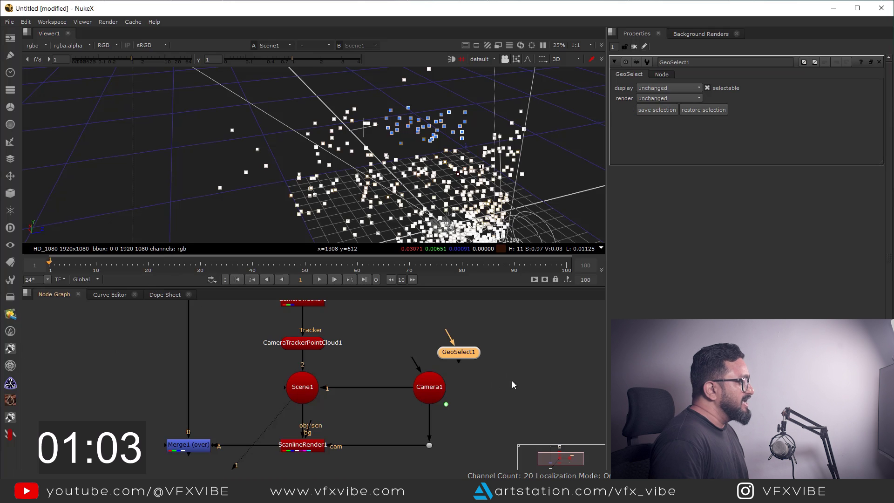
pyautogui.moveTo(454, 335); pyautogui.dragTo(456, 369, button='middle')
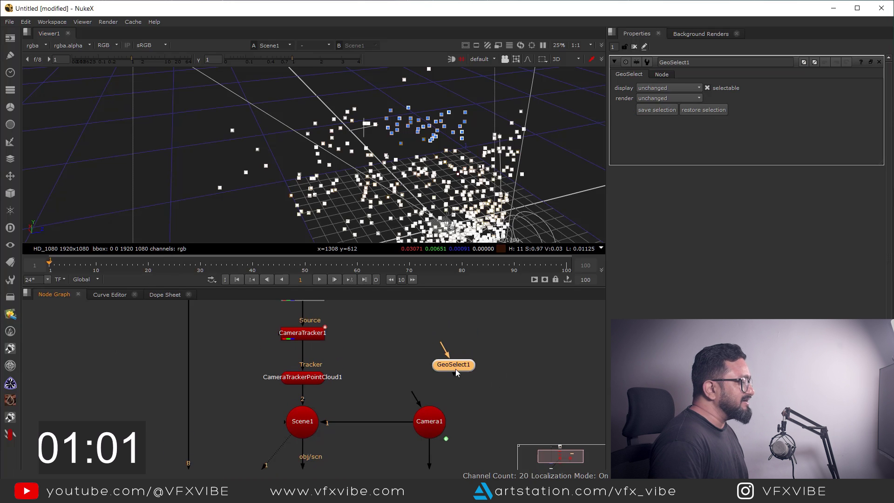
pyautogui.moveTo(456, 366); pyautogui.dragTo(459, 365)
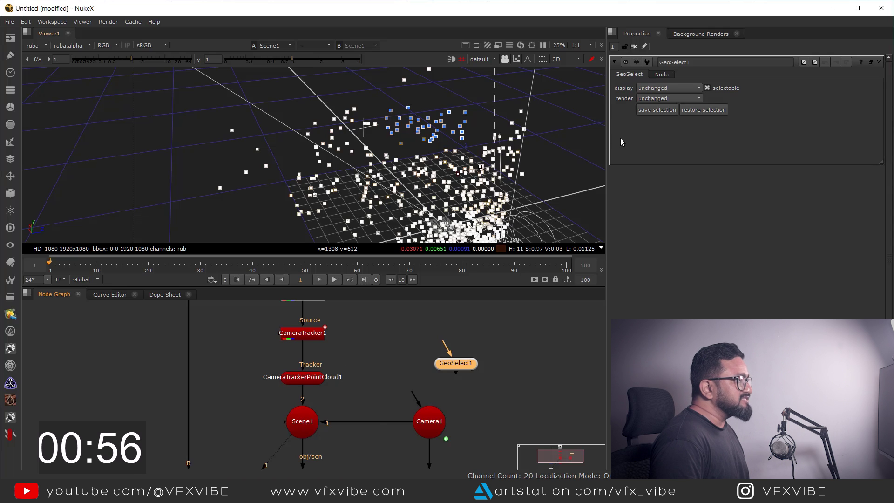
pyautogui.click(656, 112)
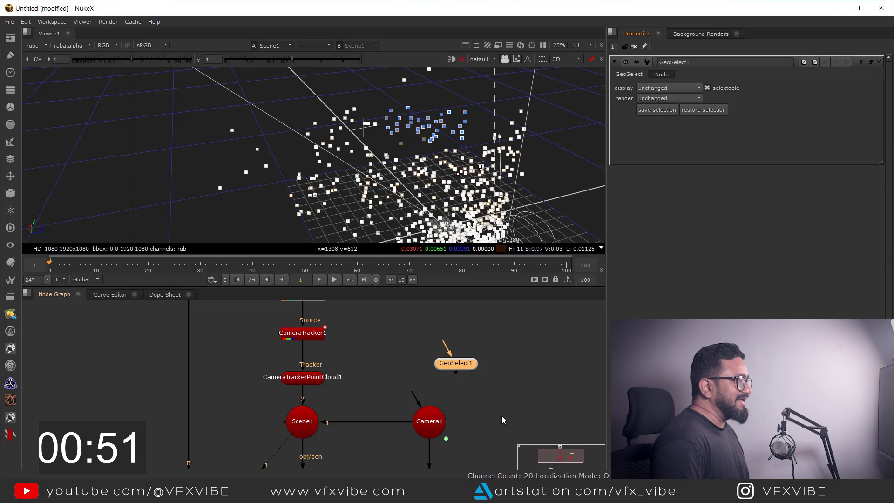
pyautogui.moveTo(502, 416); pyautogui.dragTo(490, 348, button='middle')
pyautogui.scroll(-2, 469, 396)
# Step: Create a Card geometry node via node search and place Card1 beside Camera1
pyautogui.click(483, 387)
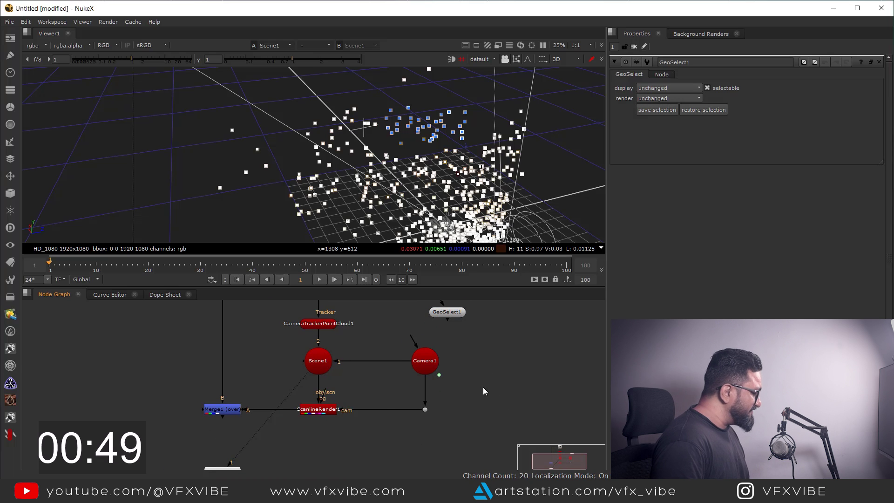
pyautogui.press('Tab')
pyautogui.write('car')
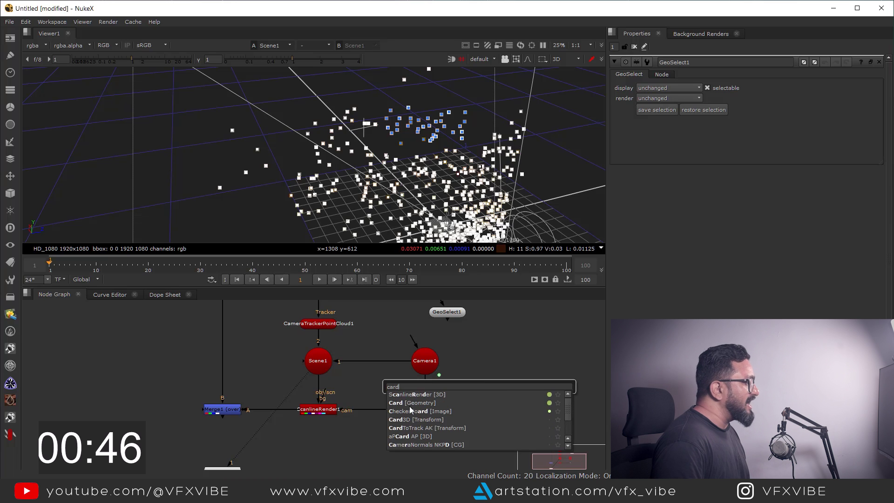
pyautogui.click(412, 406)
pyautogui.moveTo(479, 388); pyautogui.dragTo(477, 376)
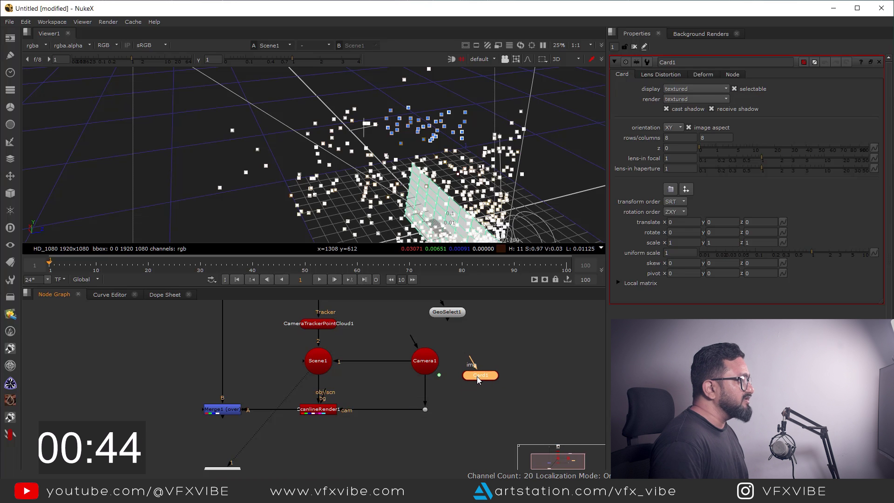
pyautogui.keyDown('ctrl'); pyautogui.moveTo(478, 206); pyautogui.dragTo(469, 197); pyautogui.keyUp('ctrl')
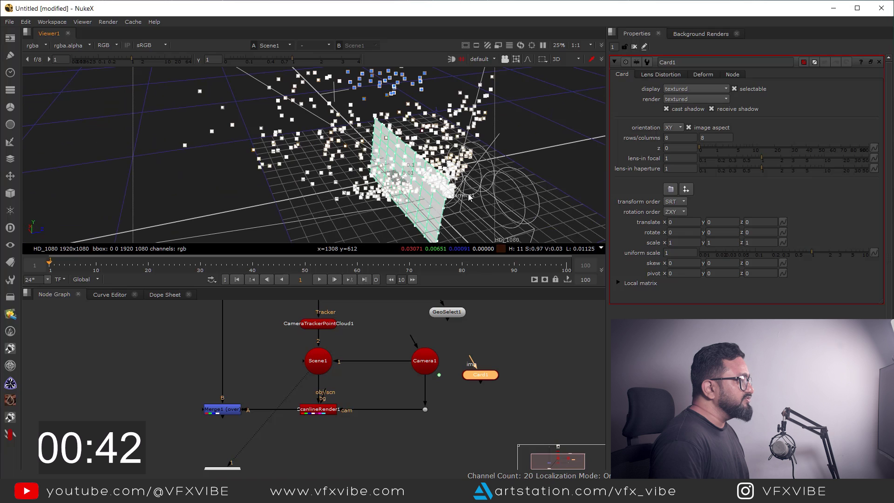
# Step: Select Card1 and snap it with 'Match selection position' to the facade points
pyautogui.click(516, 59)
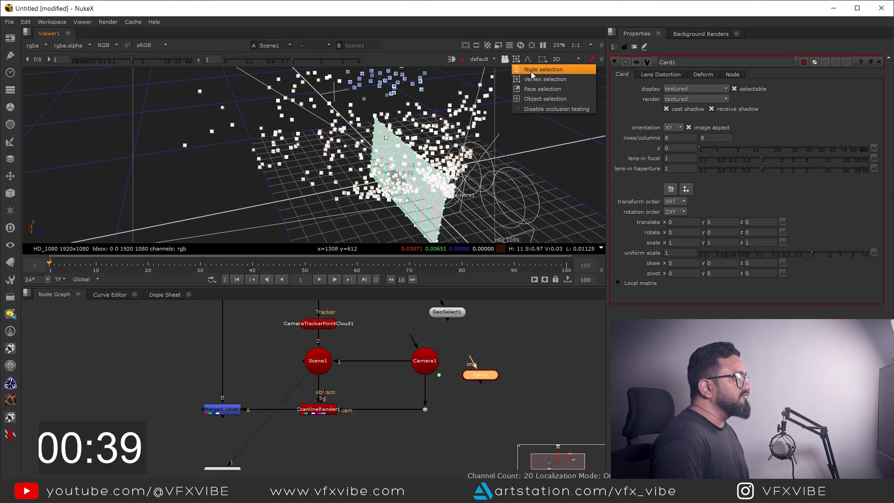
pyautogui.click(536, 70)
pyautogui.moveTo(477, 373); pyautogui.dragTo(474, 369)
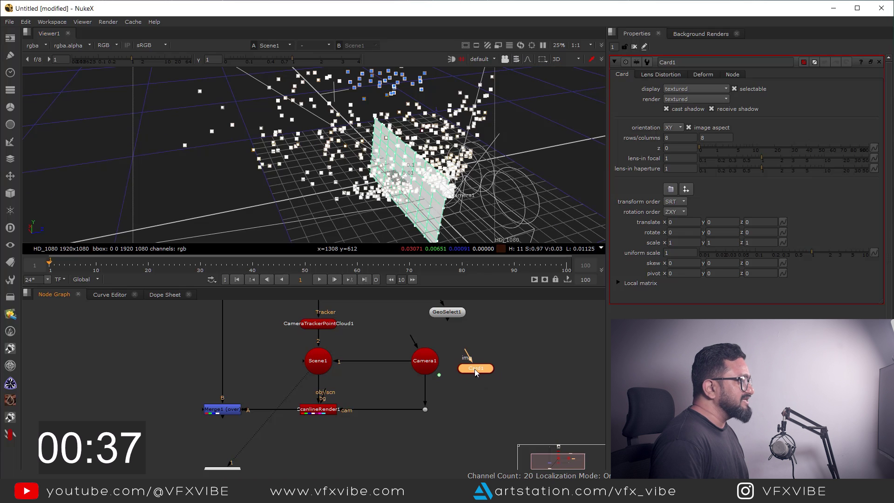
pyautogui.click(686, 190)
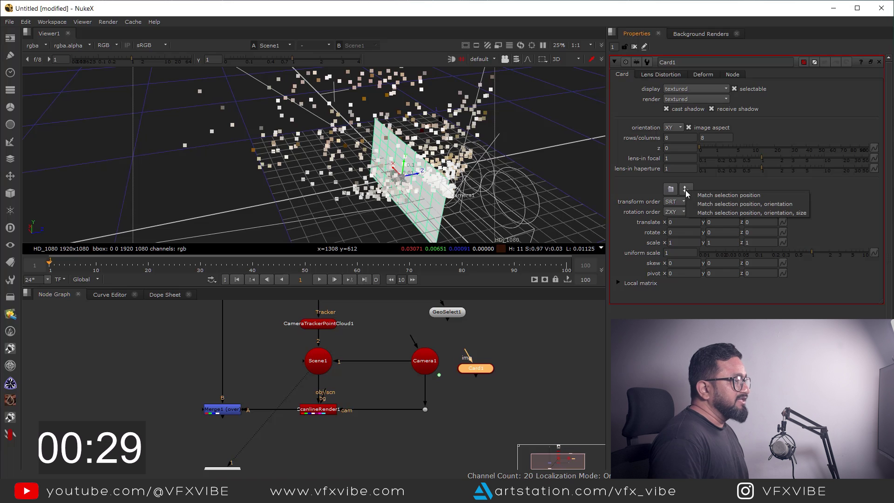
pyautogui.click(716, 196)
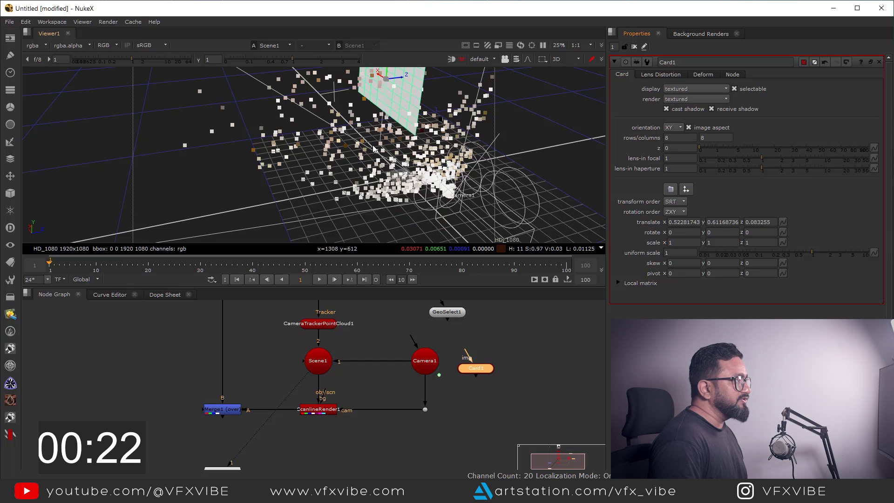
pyautogui.keyDown('alt'); pyautogui.moveTo(374, 149); pyautogui.dragTo(455, 144, button='right'); pyautogui.keyUp('alt')
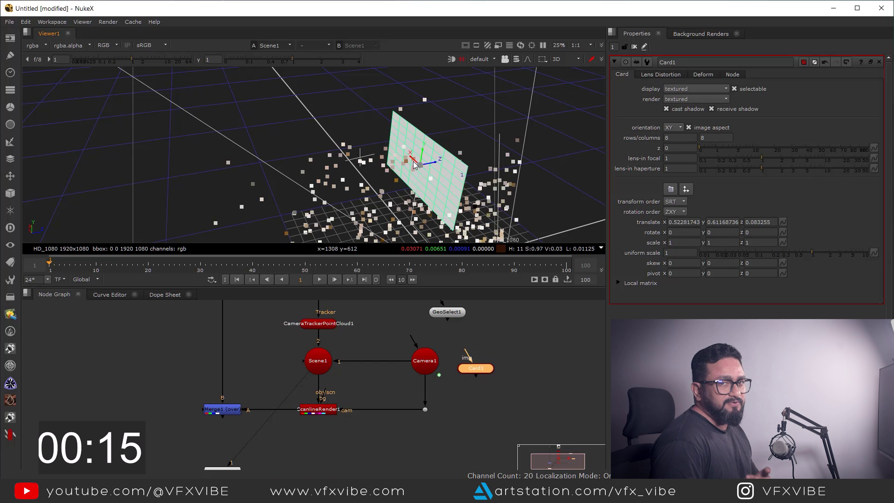
# Step: Undo the snap and try 'Match selection position, orientation' on Card1
pyautogui.moveTo(426, 420); pyautogui.dragTo(407, 412, button='middle')
pyautogui.hotkey('ctrl', 'z')
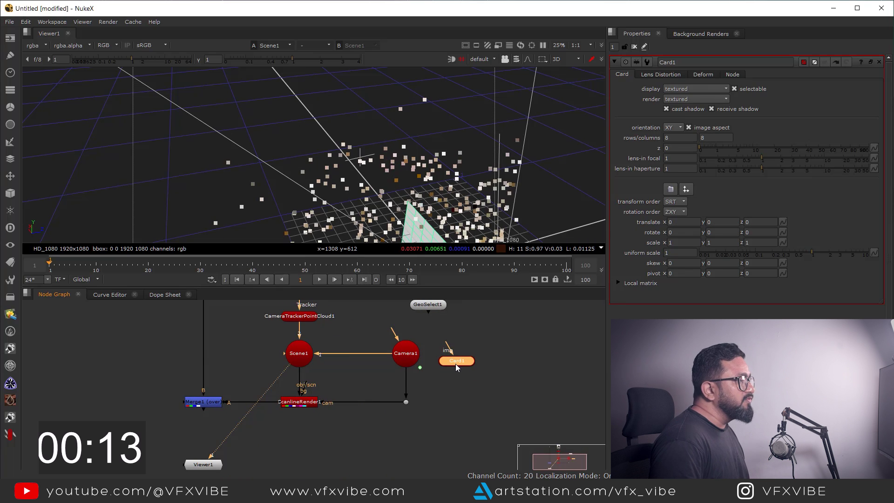
pyautogui.click(685, 189)
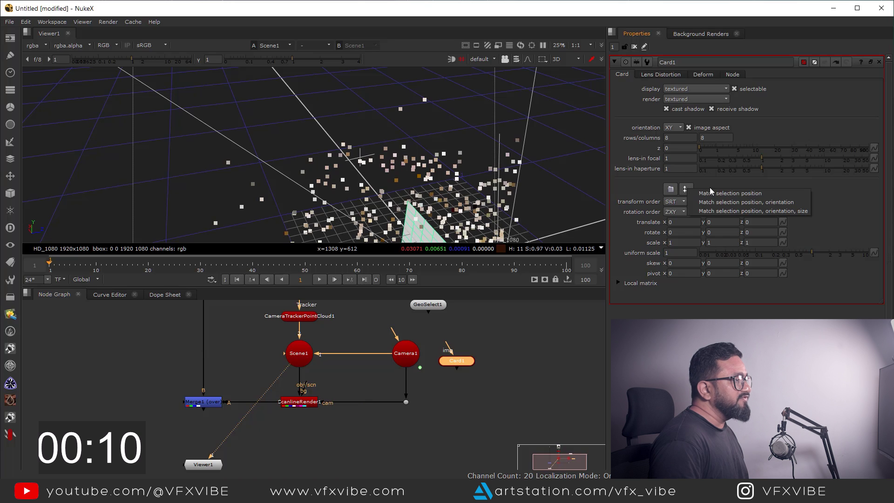
pyautogui.click(749, 204)
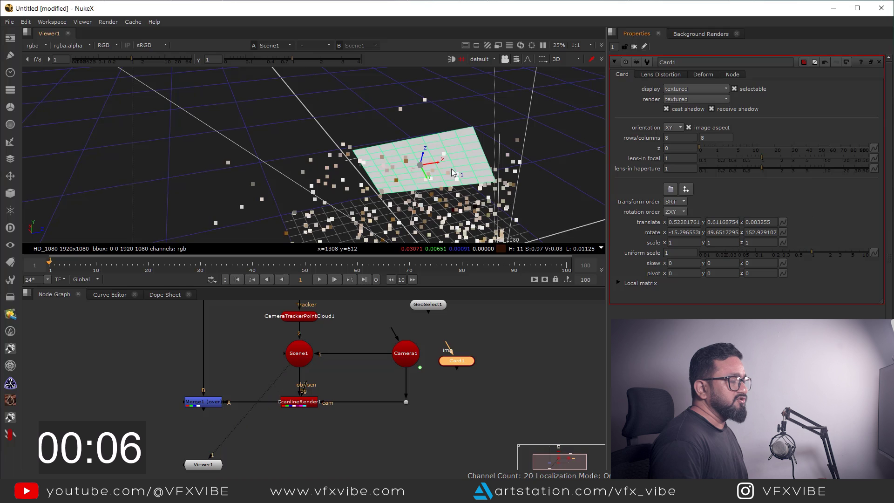
# Step: Undo, try the position, orientation and size snap, then undo back to defaults
pyautogui.hotkey('ctrl', 'z')
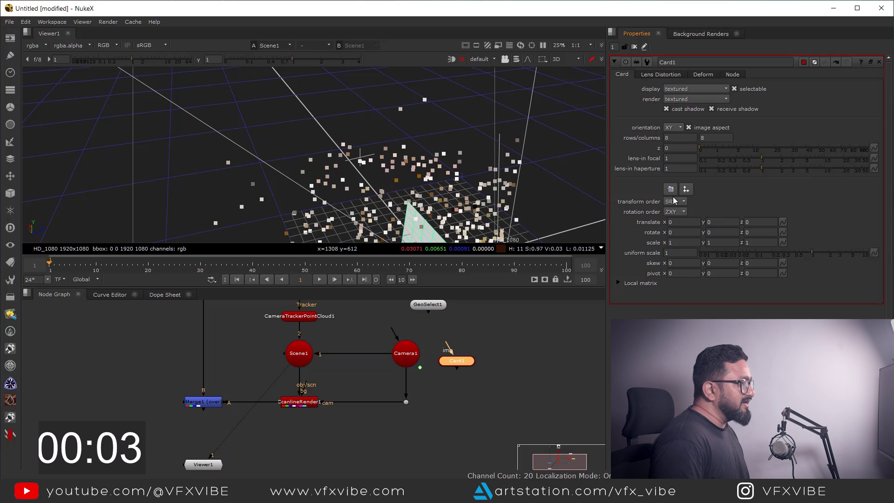
pyautogui.click(685, 189)
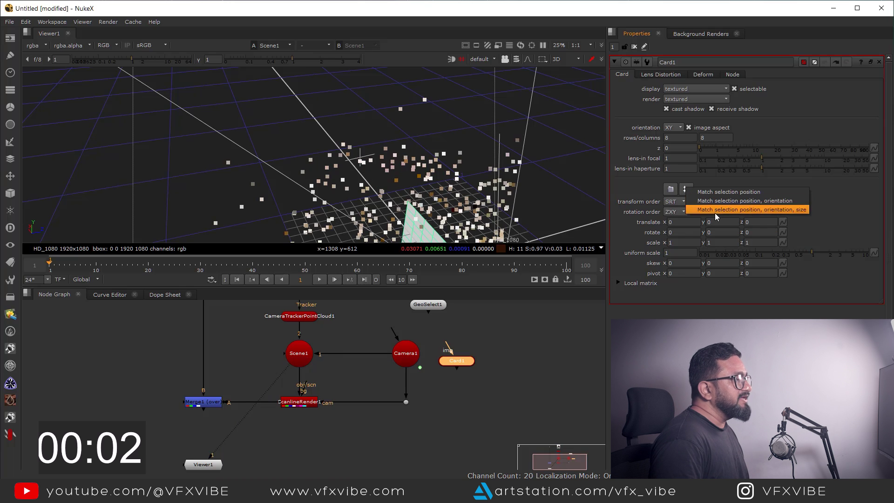
pyautogui.click(758, 209)
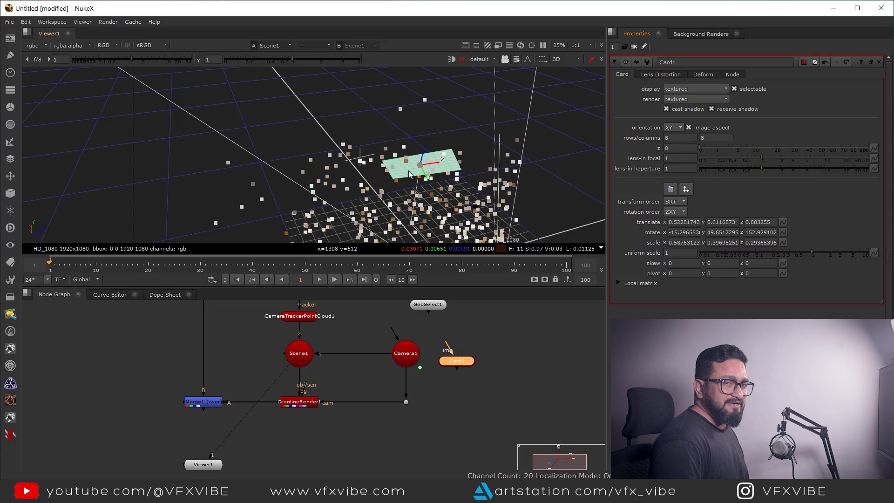
pyautogui.hotkey('ctrl', 'z')
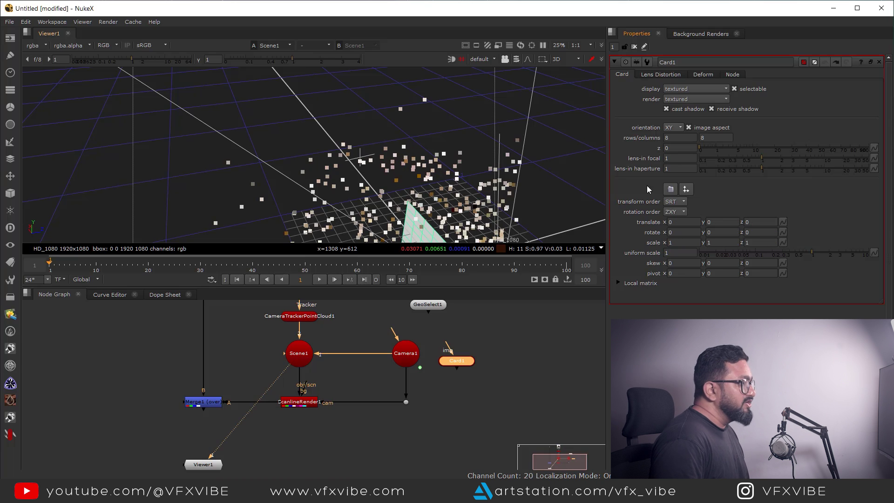
# Step: Snap Card1 to the facade points' position and connect it into Scene1
pyautogui.click(685, 189)
pyautogui.click(728, 196)
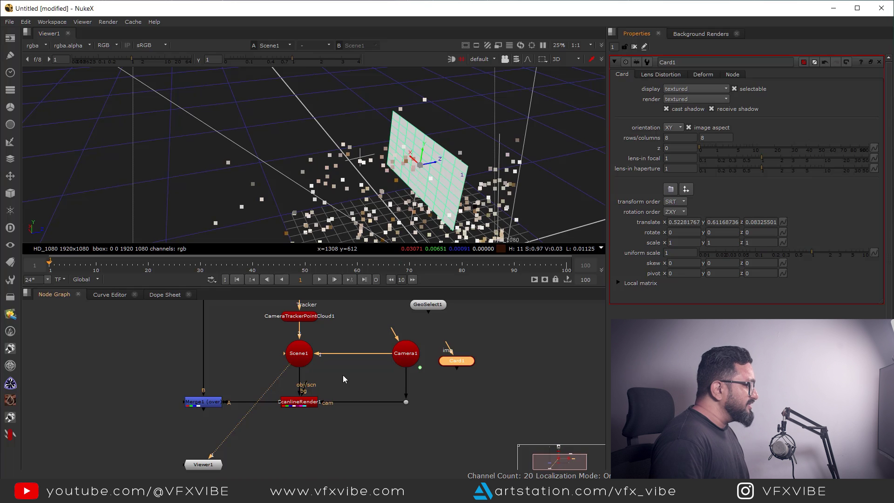
pyautogui.moveTo(460, 370); pyautogui.dragTo(457, 388, button='middle')
pyautogui.moveTo(455, 388); pyautogui.dragTo(298, 370)
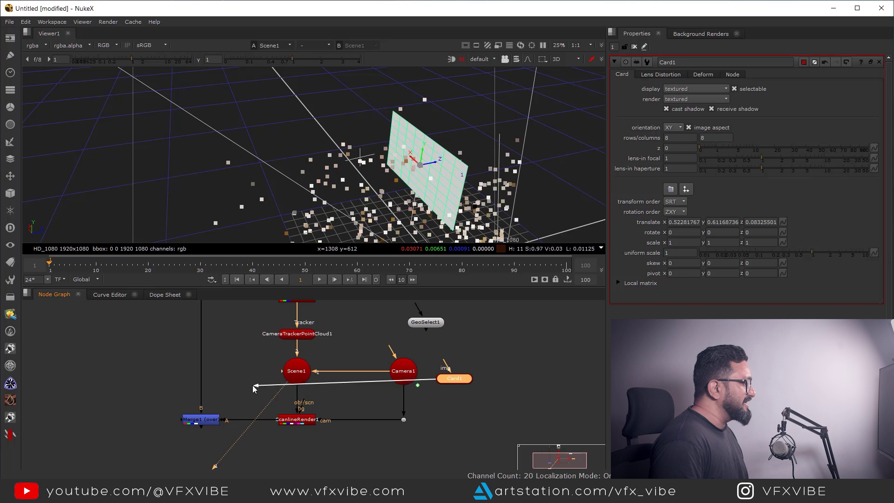
pyautogui.moveTo(455, 381)
pyautogui.mouseDown()
pyautogui.moveTo(519, 354)
pyautogui.moveTo(463, 322)
pyautogui.mouseUp()
# Step: Add a CheckerBoard texture to the card and view the ScanlineRender1 output
pyautogui.click(10, 38)
pyautogui.click(46, 102)
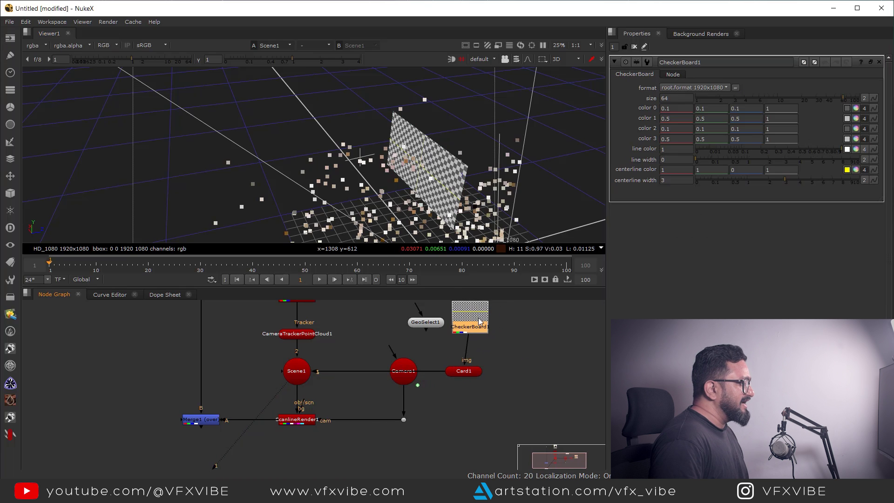
pyautogui.click(299, 418)
pyautogui.press('1')
pyautogui.press('Tab')
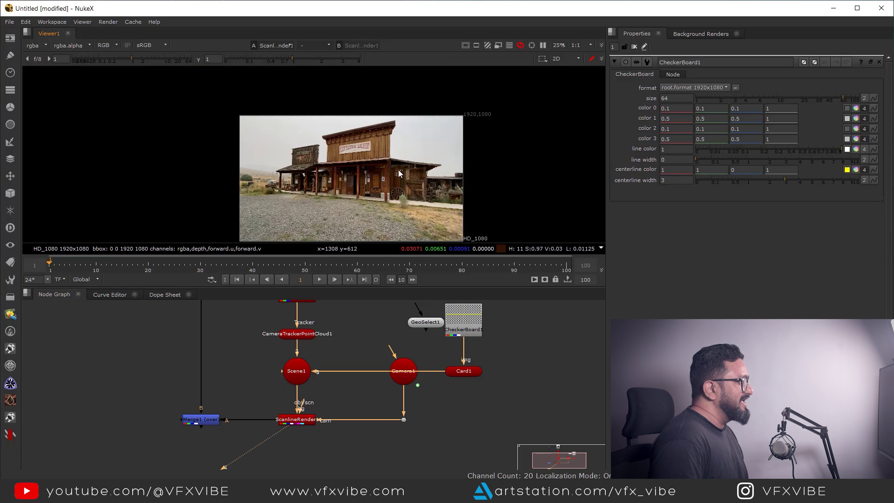
pyautogui.moveTo(337, 418); pyautogui.dragTo(414, 399, button='middle')
# Step: View the Merge1 composite over the plate and bring up Card1's properties
pyautogui.click(278, 401)
pyautogui.press('1')
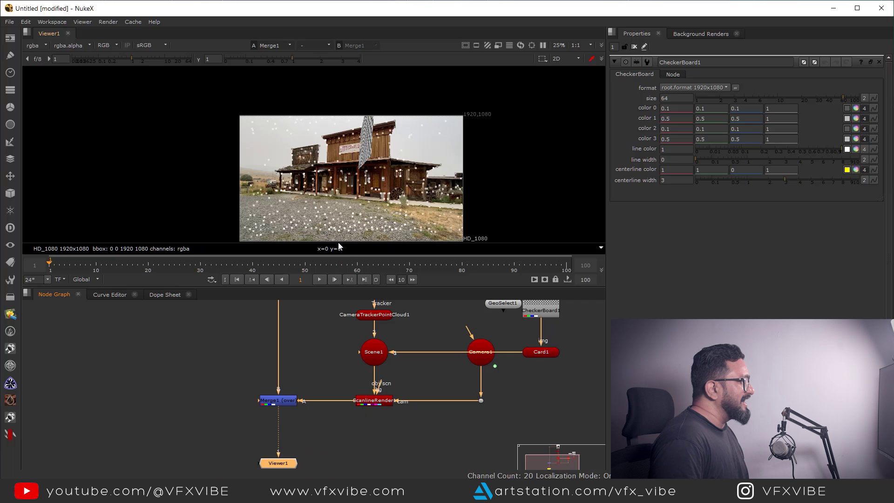
pyautogui.moveTo(520, 389); pyautogui.dragTo(488, 433, button='middle')
pyautogui.click(507, 396)
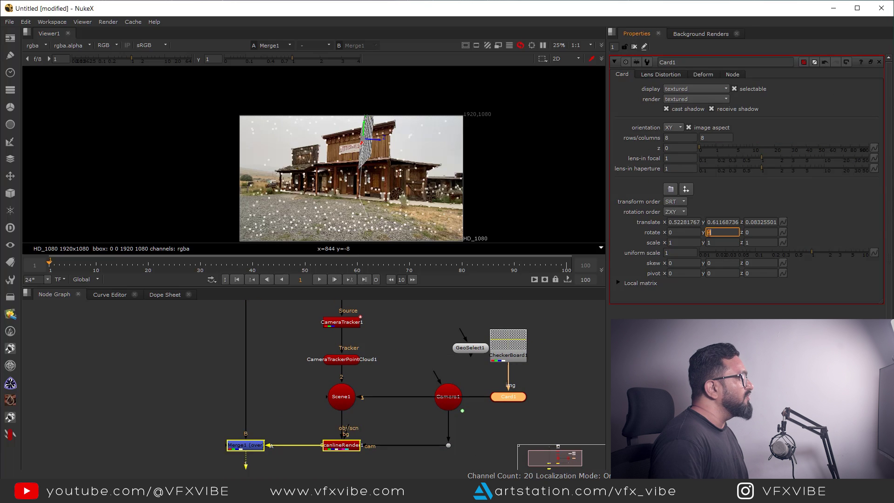
# Step: Set Card1 rotate Y to 51 and uniform scale 0.62, then drag it down onto the facade
pyautogui.write('15')
pyautogui.scroll(5, 711, 232)
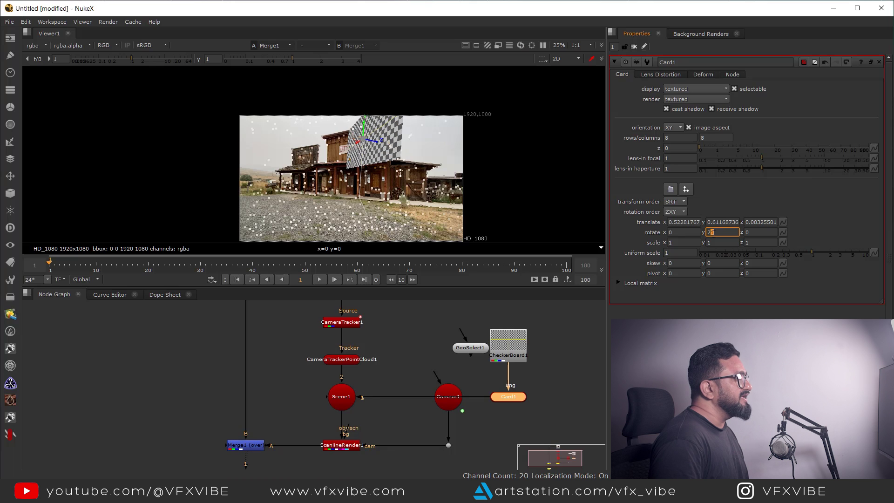
pyautogui.scroll(-3, 708, 232)
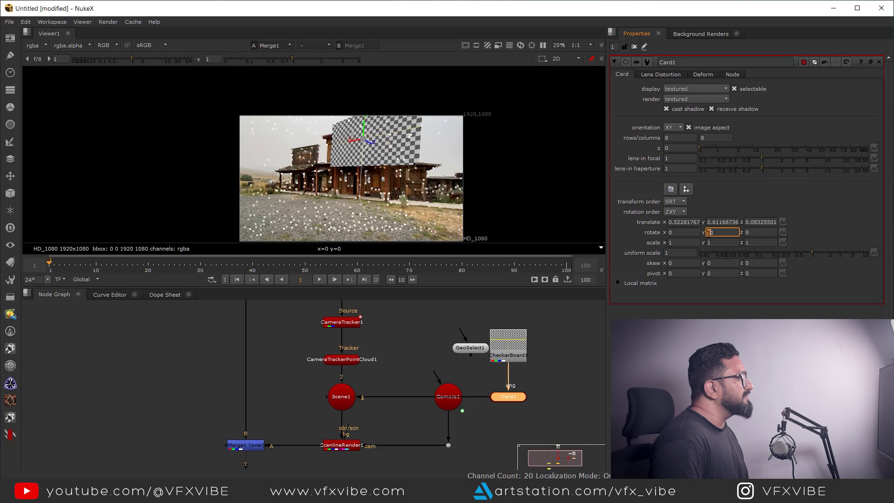
pyautogui.scroll(-3, 708, 232)
pyautogui.scroll(-6, 708, 232)
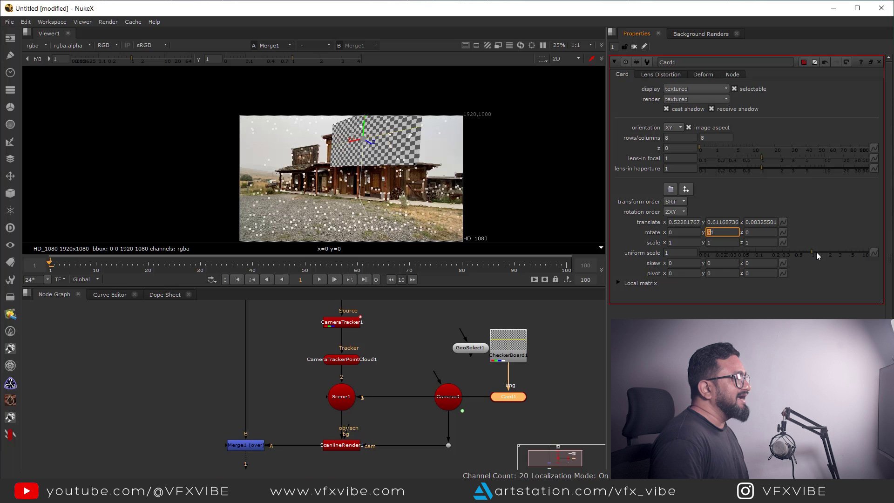
pyautogui.moveTo(817, 255); pyautogui.dragTo(754, 256)
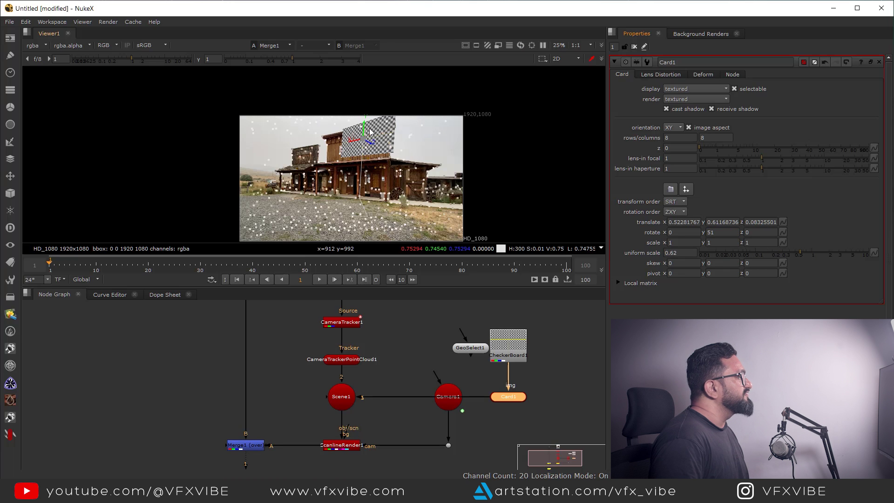
pyautogui.moveTo(357, 143); pyautogui.dragTo(354, 151)
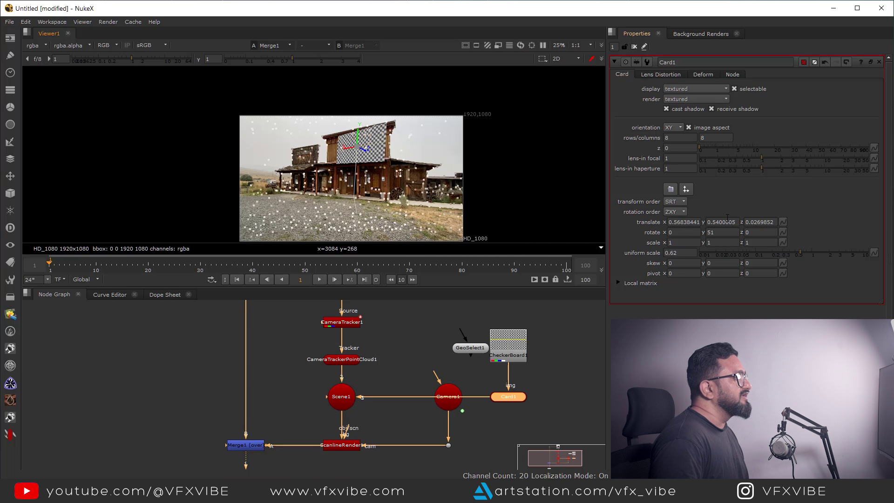
pyautogui.doubleClick(710, 232)
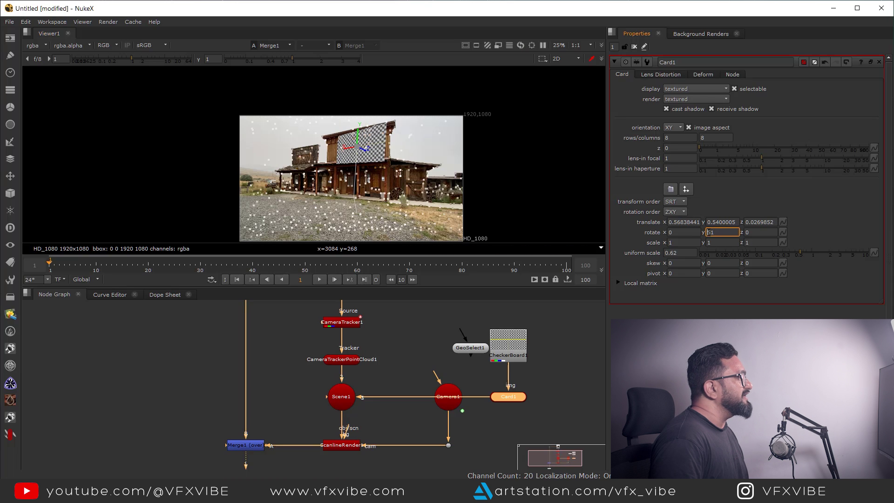